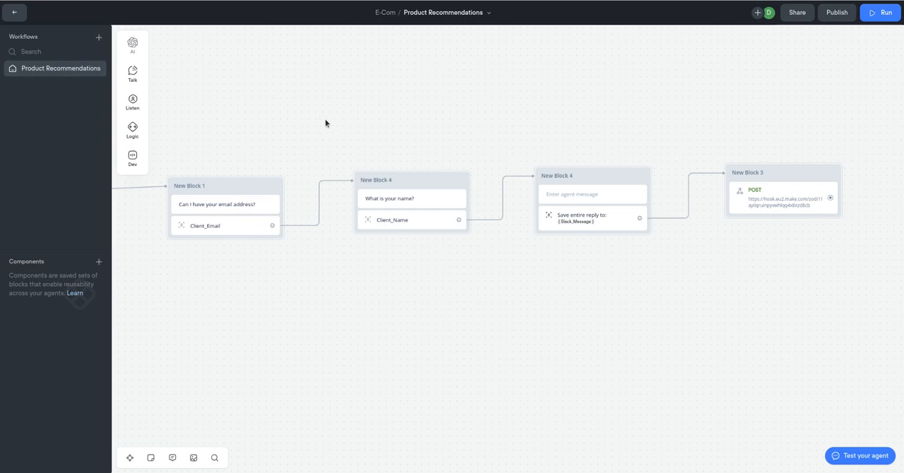
Review the message and capture settings of the Client_Email block and the message of the Client_Name block.
left_click_drag(275, 134, 293, 130)
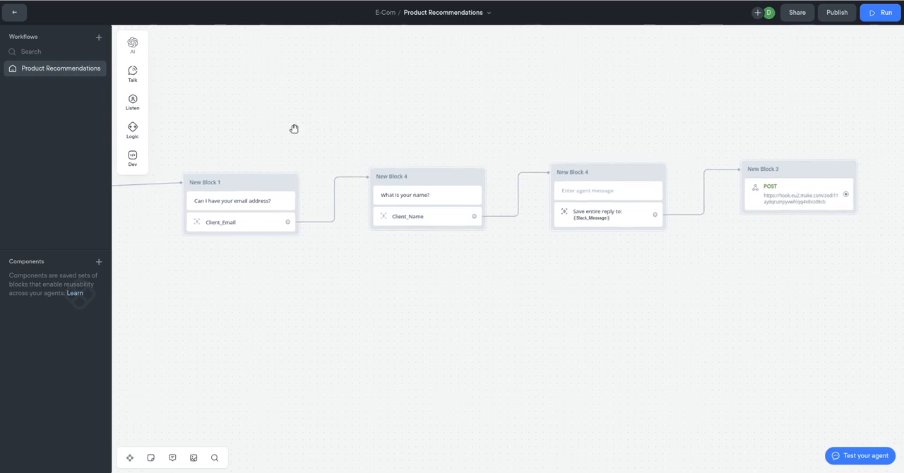
left_click(235, 186)
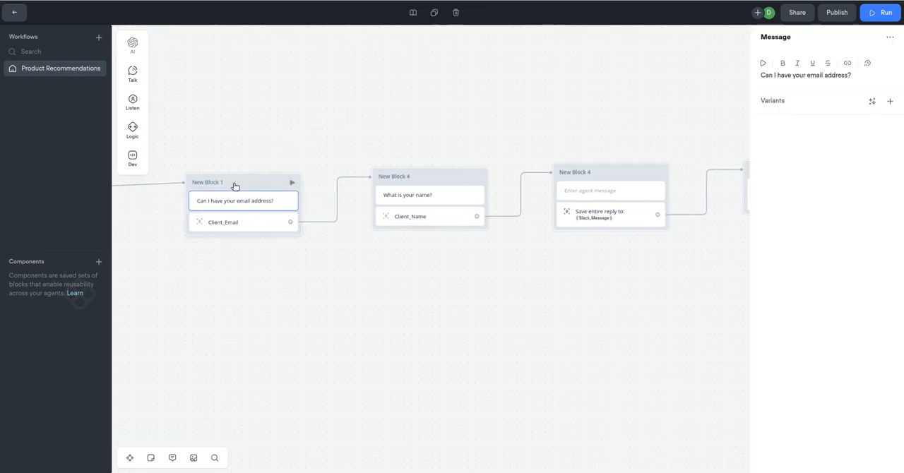
left_click(237, 224)
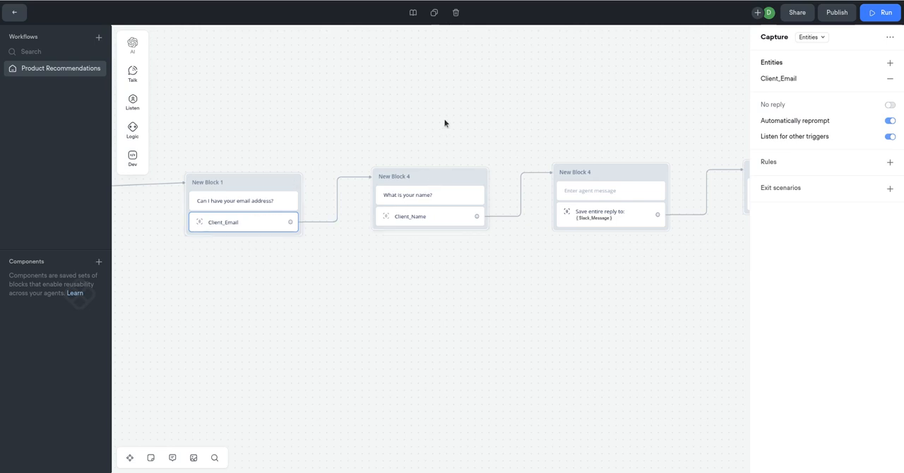
left_click_drag(444, 123, 389, 127)
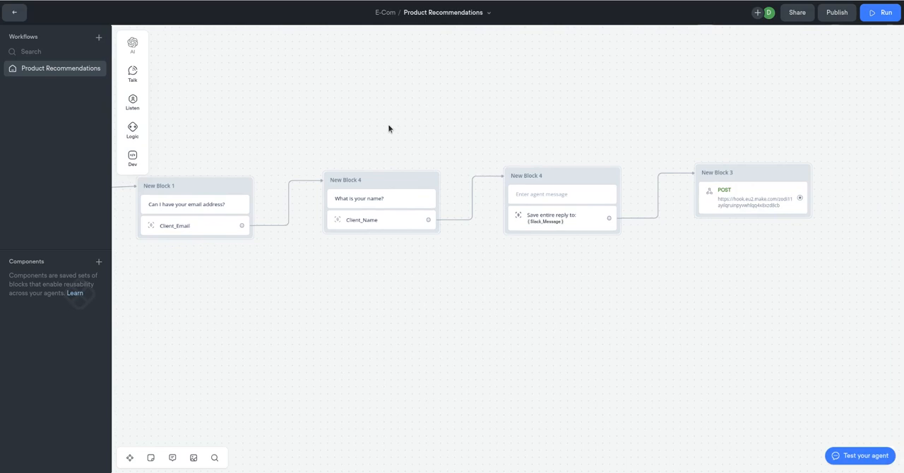
left_click(386, 184)
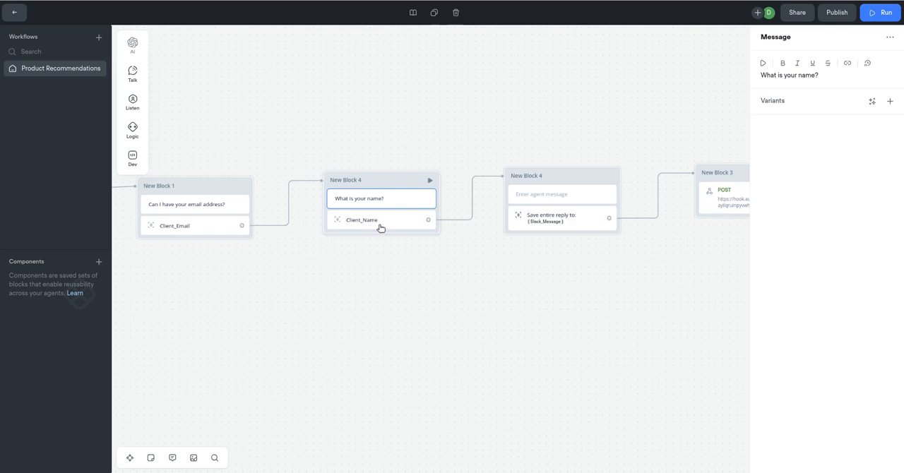
Set the agent message above the Slack_Message capture to "What is your message?" and open that capture's settings.
left_click(558, 179)
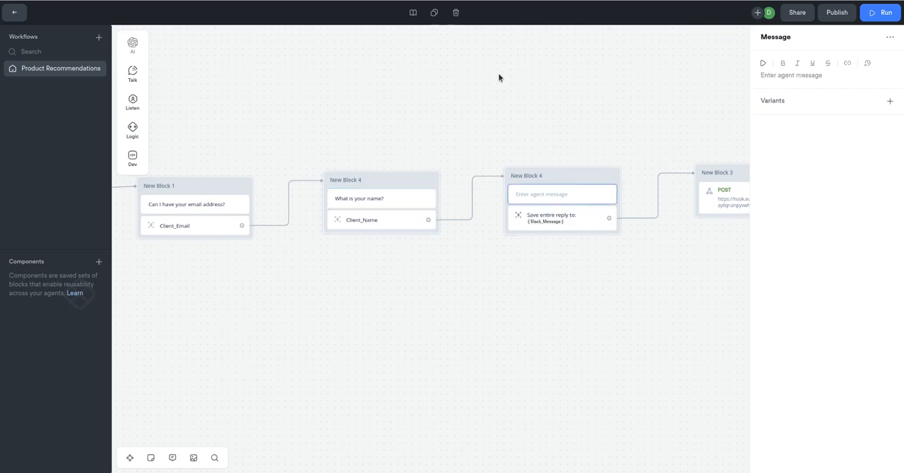
left_click_drag(498, 76, 441, 74)
left_click(504, 185)
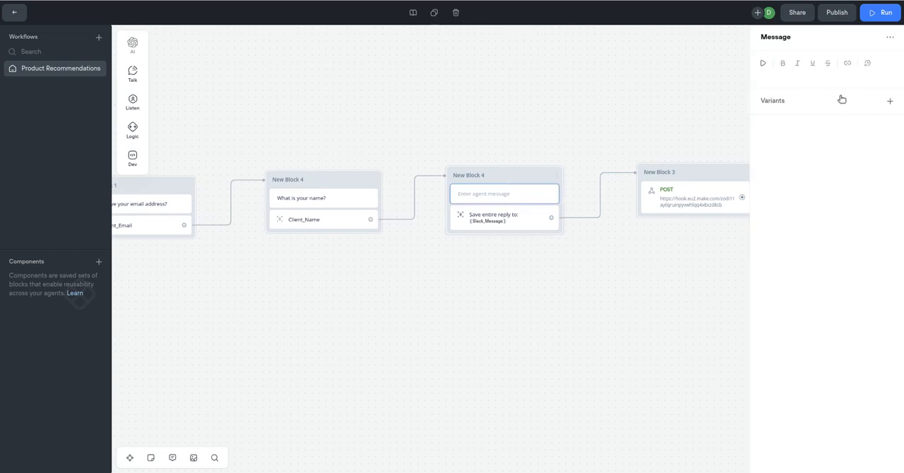
left_click(807, 74)
type("What is your message?")
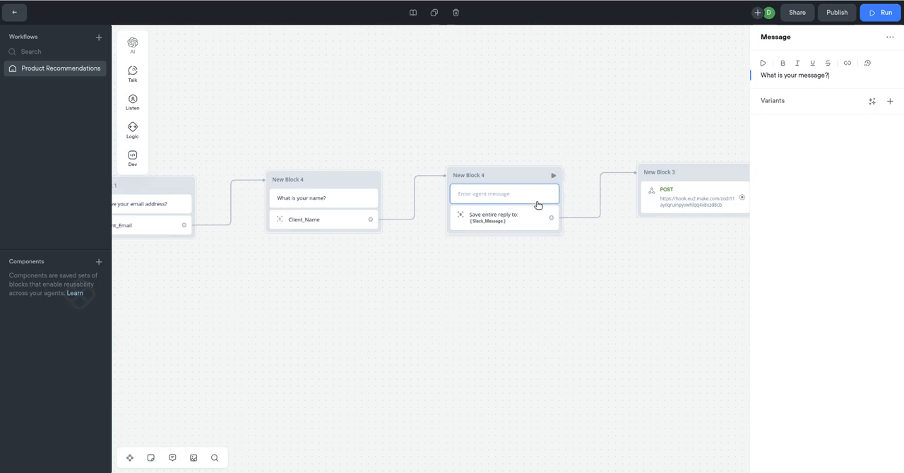
left_click(521, 223)
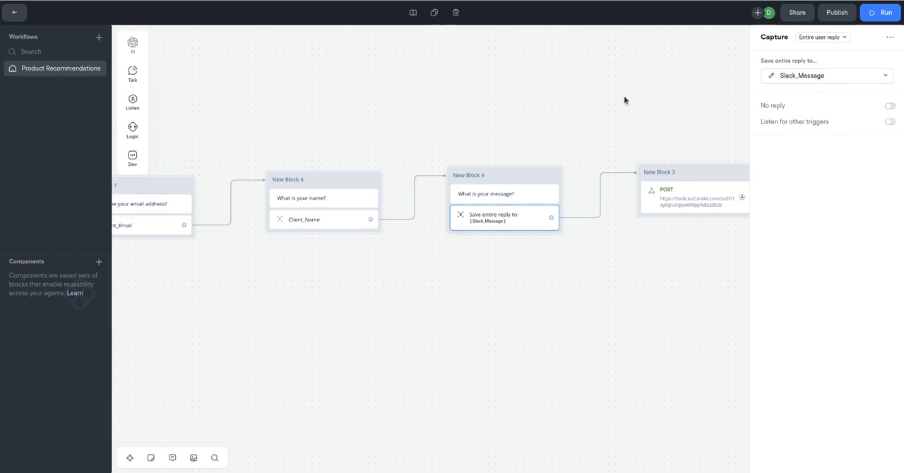
Redetermine the Voice Flow Slack webhook's data structure in Make by sending the POST request from Voiceflow, and save the webhook.
left_click_drag(536, 95, 370, 92)
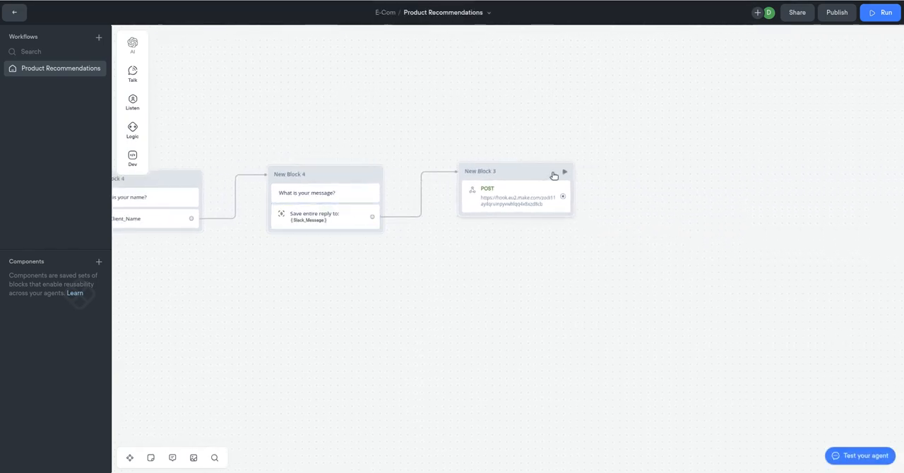
left_click(529, 174)
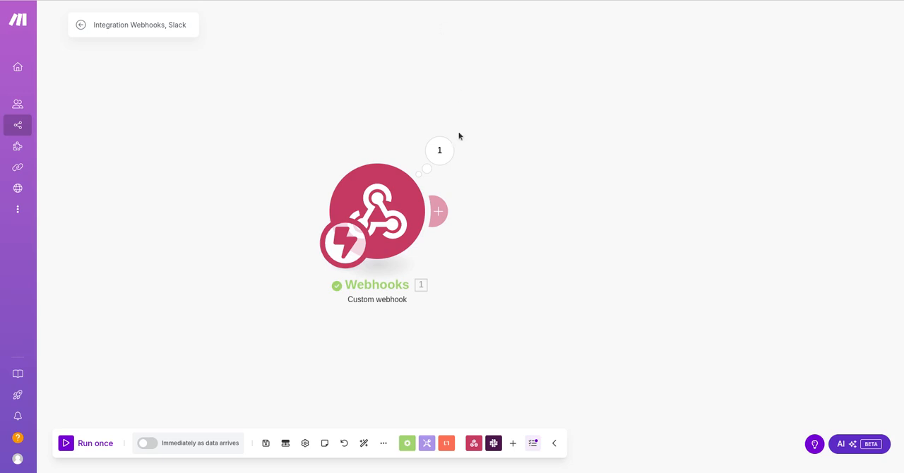
left_click(385, 211)
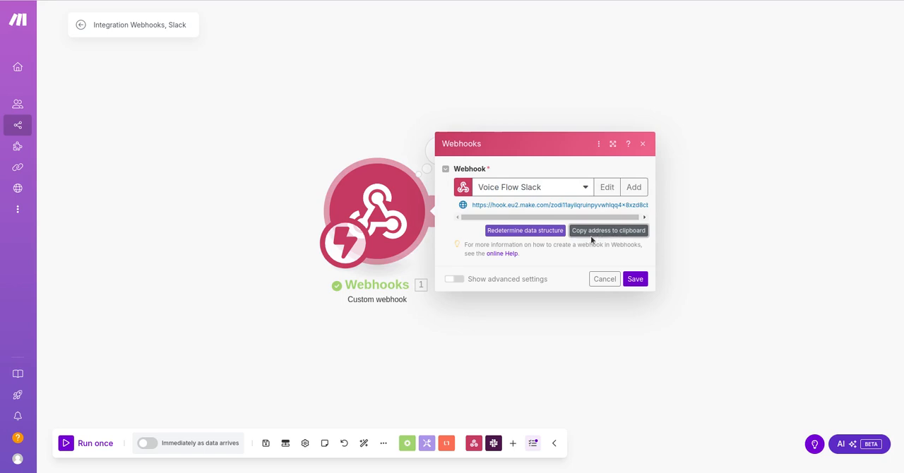
left_click(528, 232)
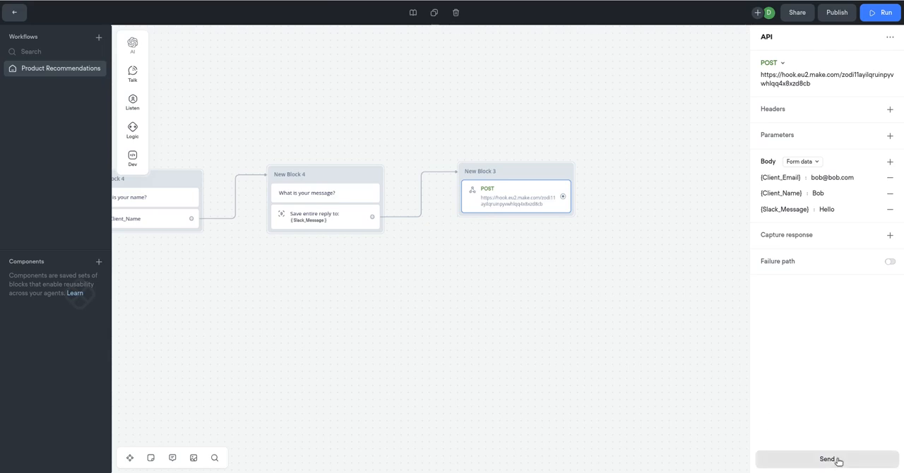
left_click(836, 458)
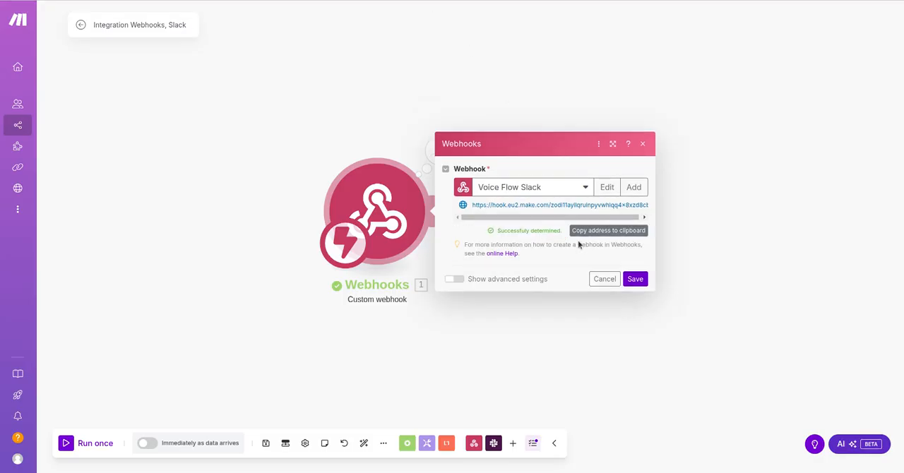
left_click(633, 279)
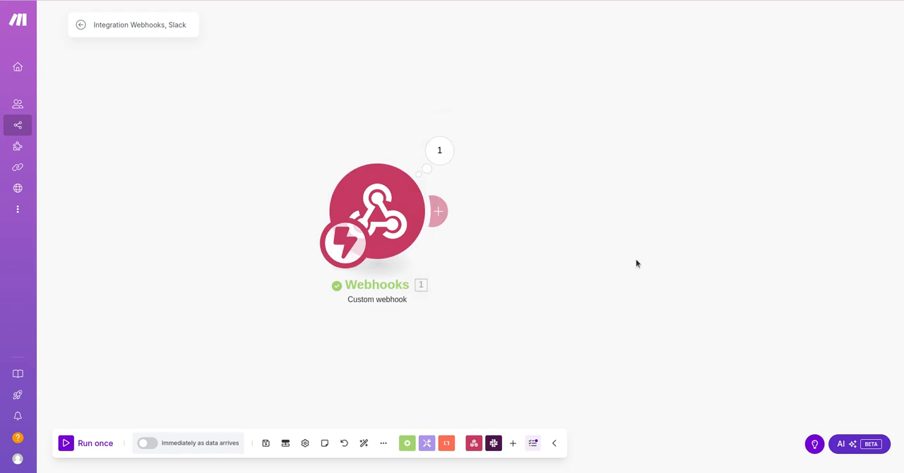
Add a Slack Create a Message module to the scenario and connect it after the custom webhook.
left_click(494, 442)
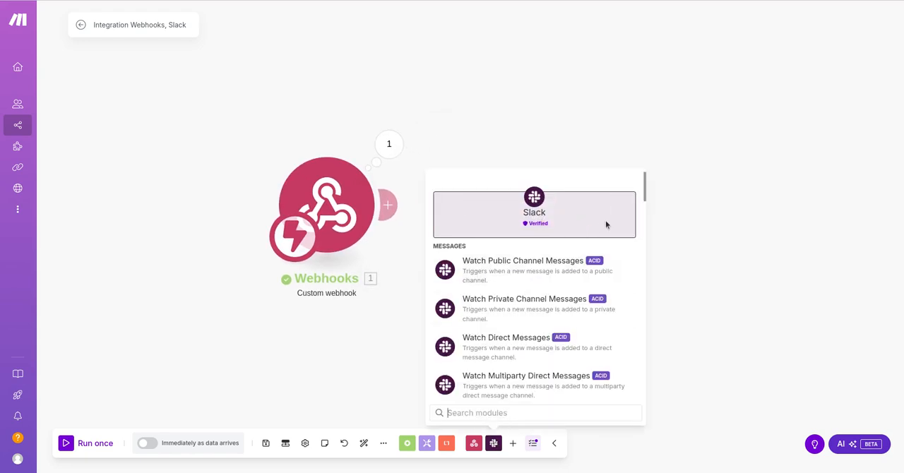
left_click(648, 201)
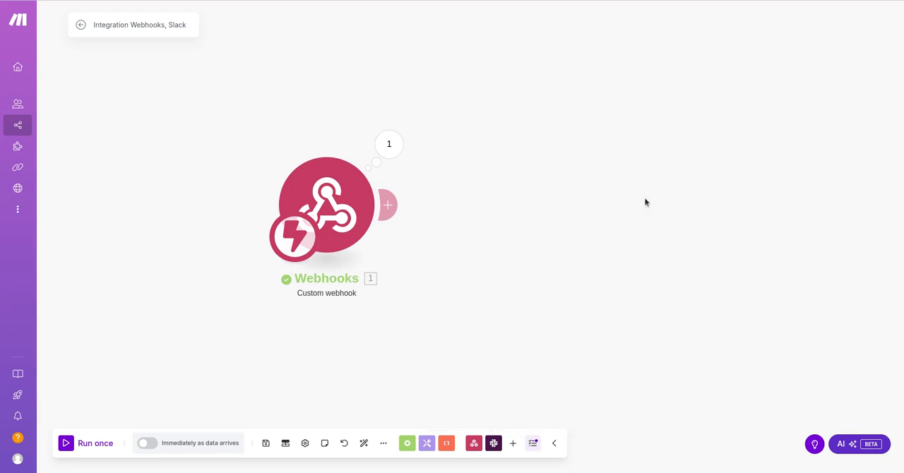
left_click(494, 443)
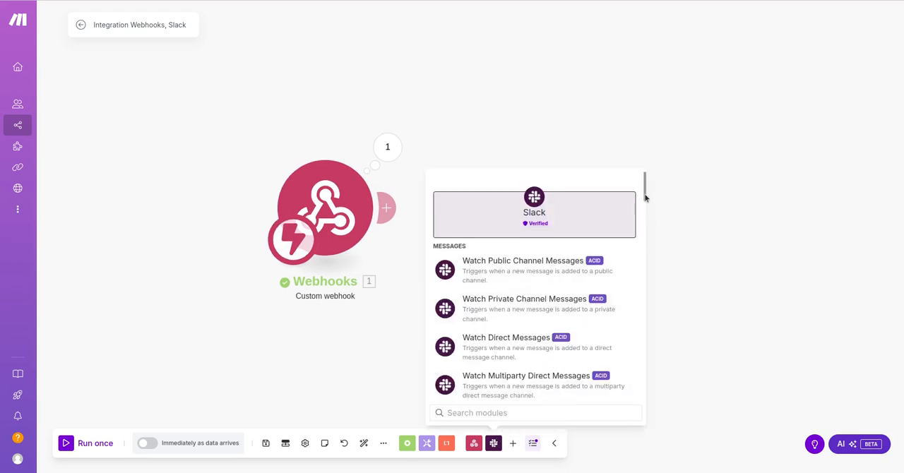
left_click_drag(643, 195, 643, 220)
left_click(500, 347)
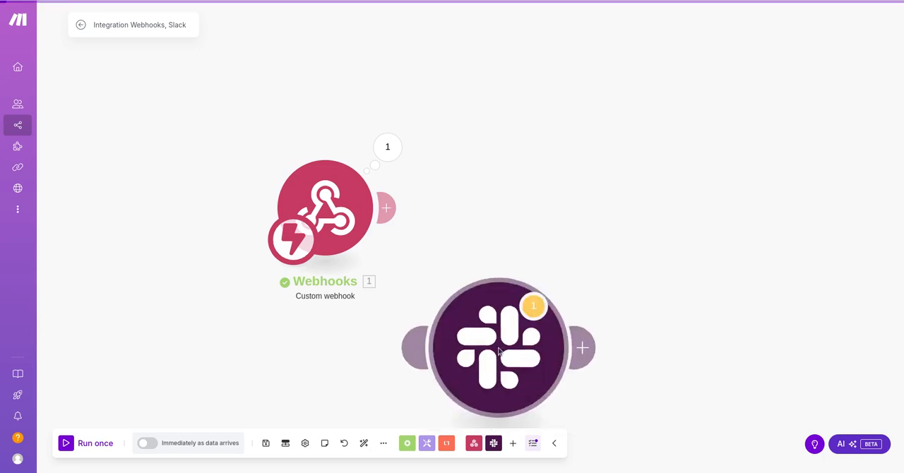
left_click_drag(499, 339, 546, 201)
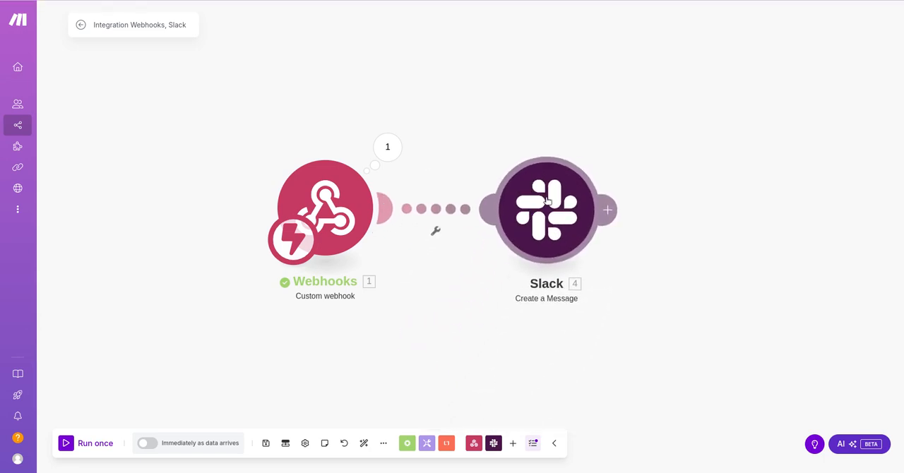
Configure the Slack module to select its channel from the list and choose the public channel marketing-2025.
left_click(546, 201)
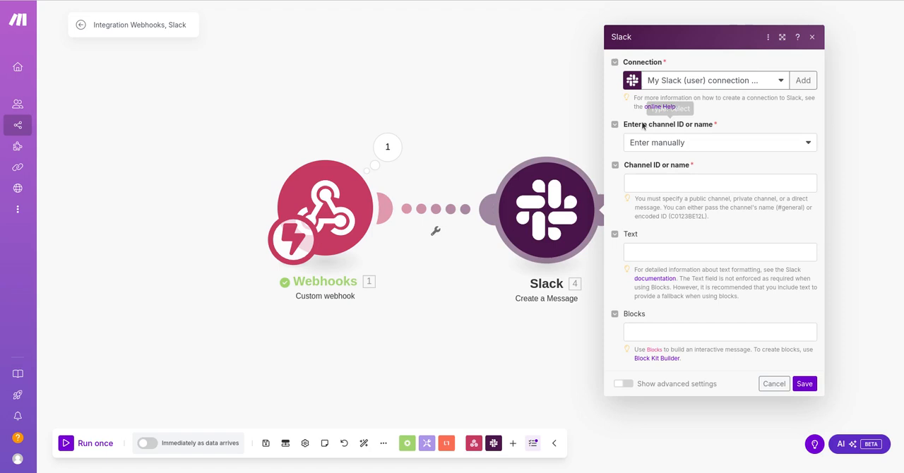
left_click(809, 145)
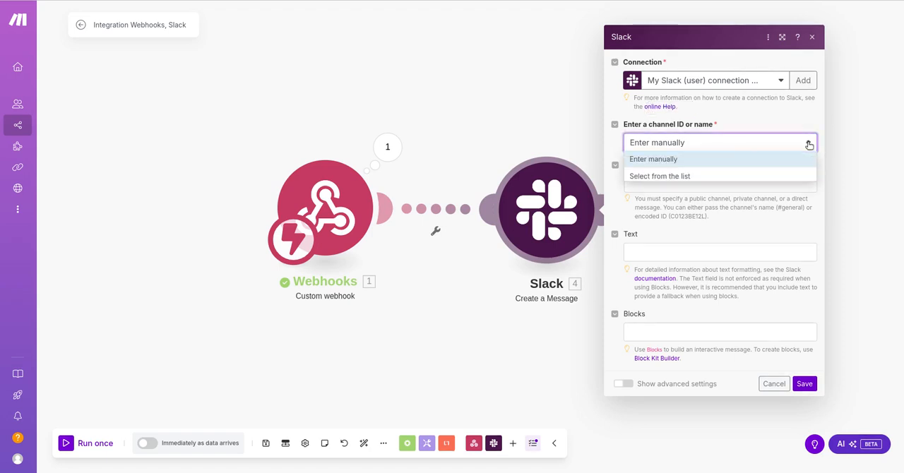
left_click(696, 178)
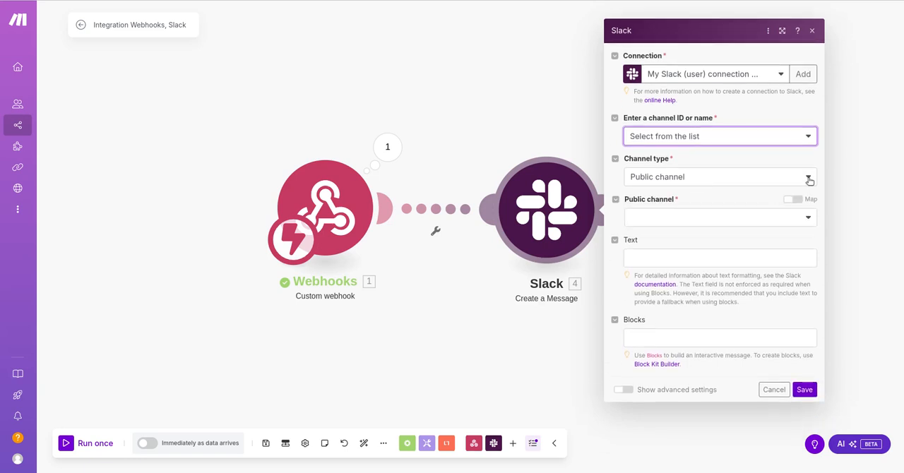
left_click(734, 218)
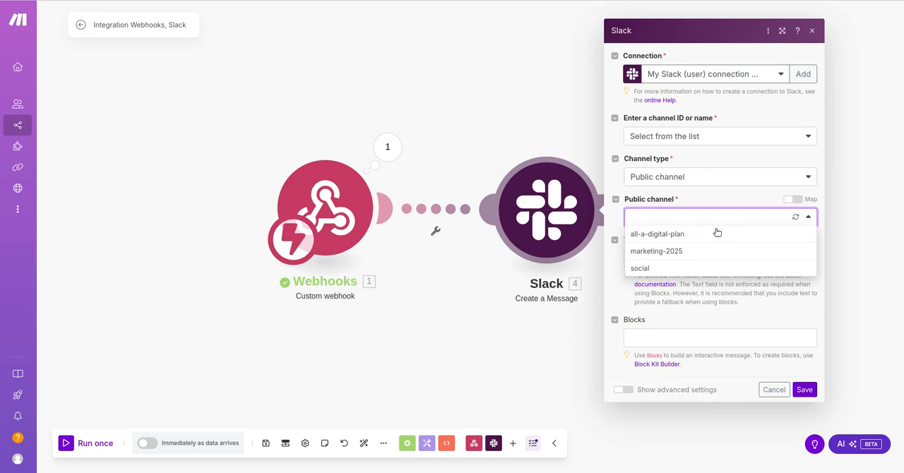
left_click(693, 252)
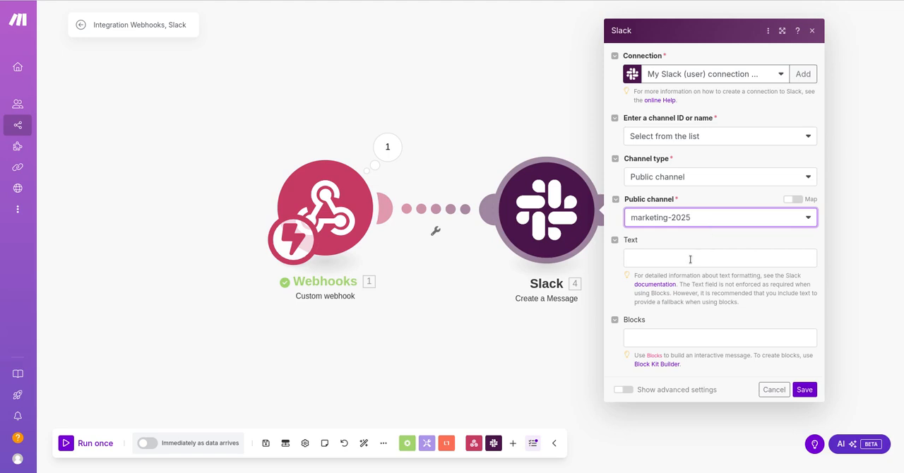
Map {Client_Email}, {Client_Name} and {Slack_Message} from the webhook into the Slack message text and save the module.
left_click(690, 259)
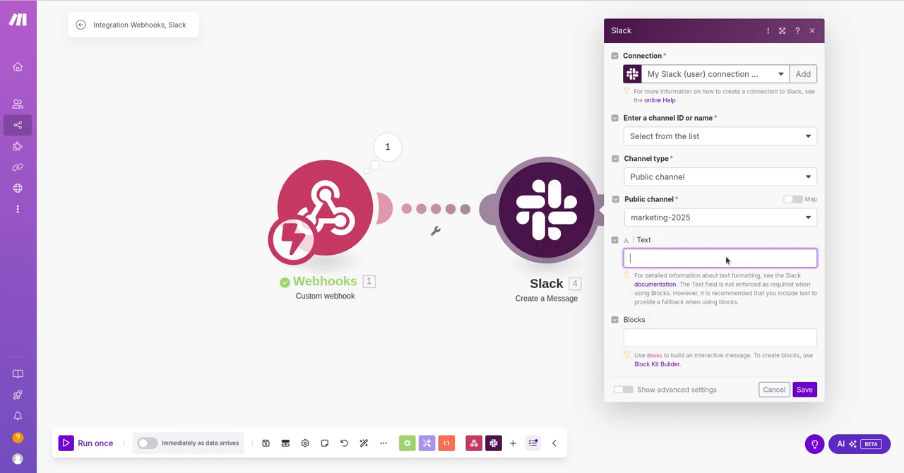
left_click(656, 259)
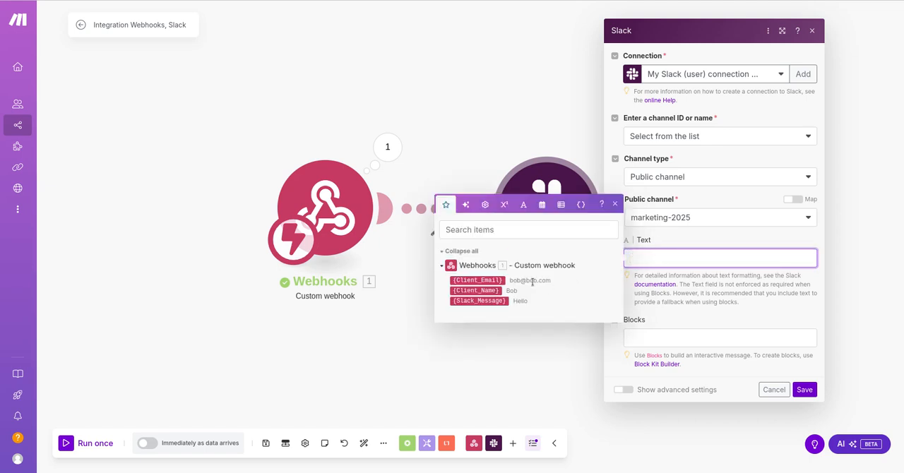
left_click(484, 279)
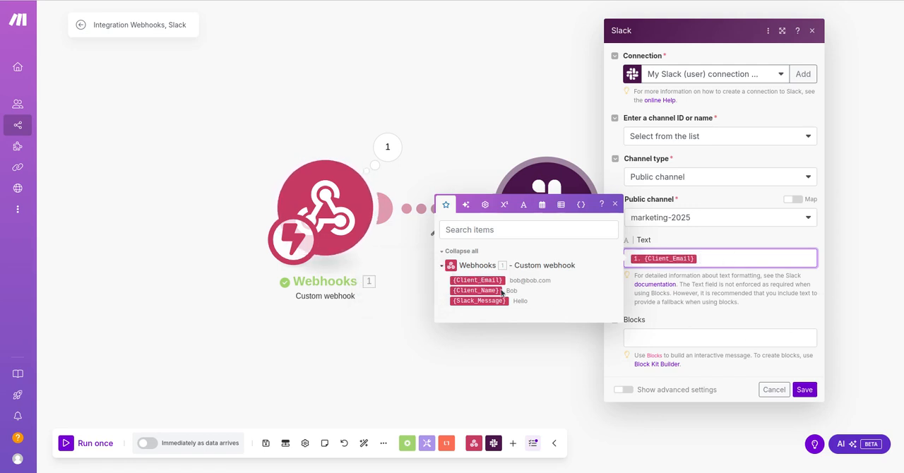
left_click(478, 290)
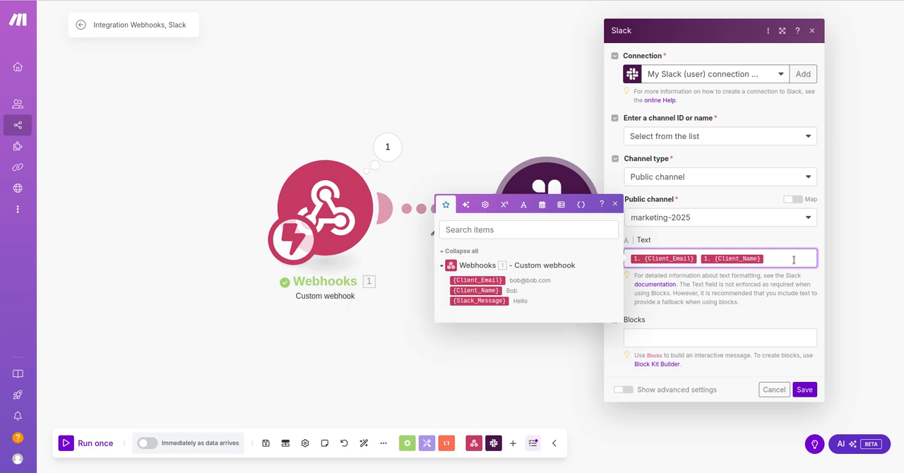
left_click(470, 299)
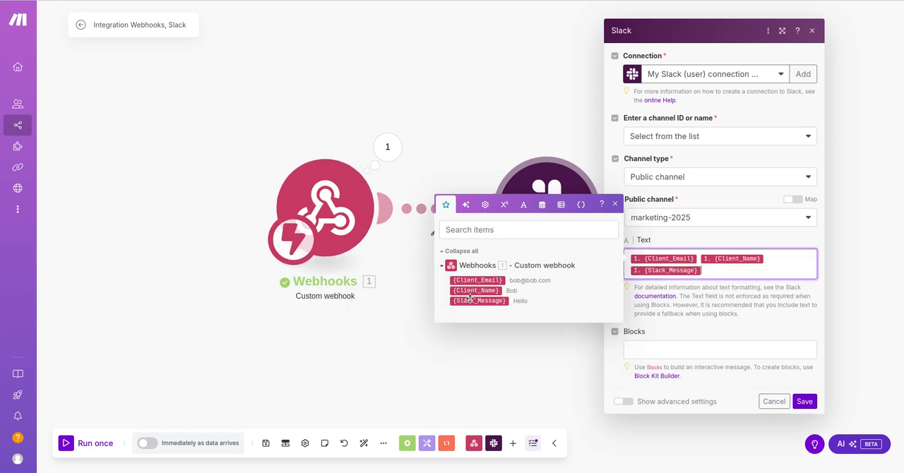
left_click(805, 403)
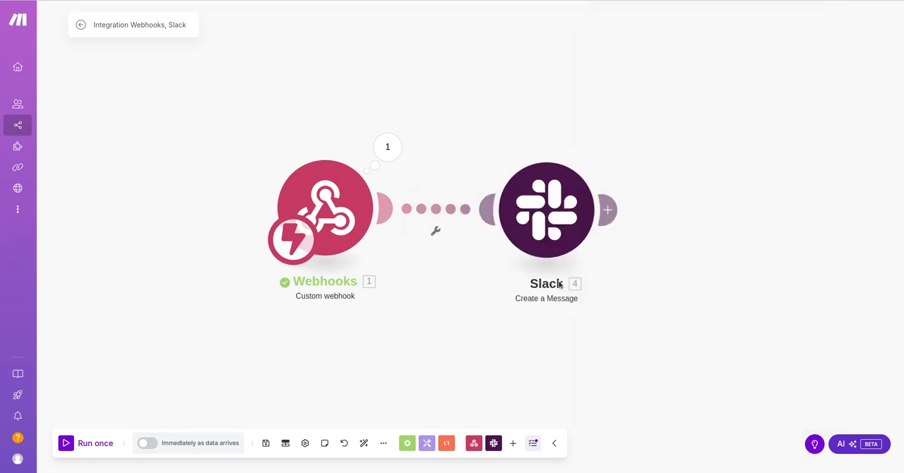
Run the Make scenario once, send the test POST request from Voiceflow, and inspect the Slack module's output in Make.
left_click(88, 444)
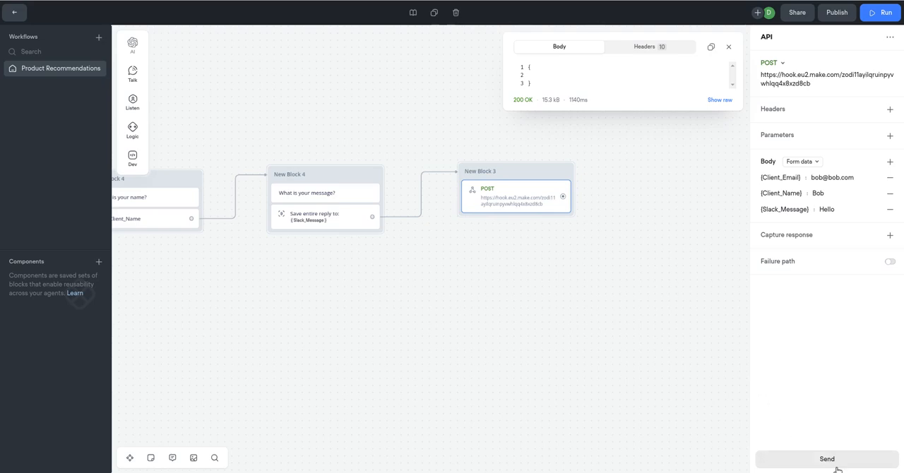
left_click(827, 458)
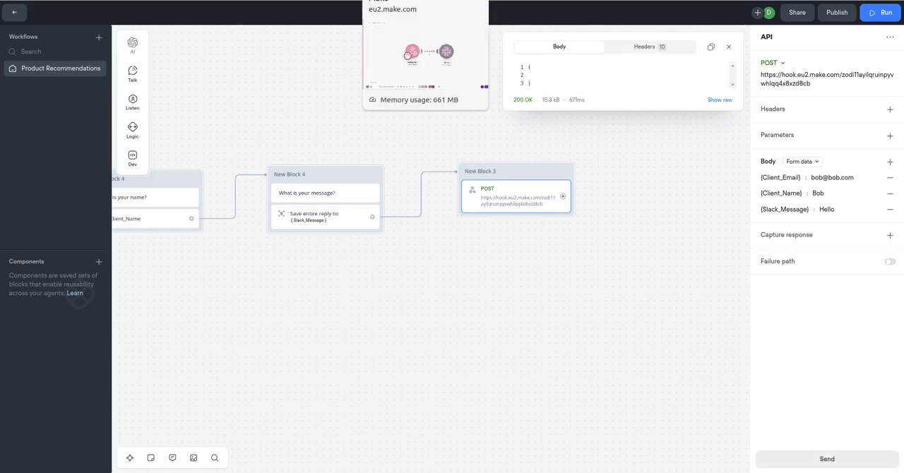
left_click(424, 0)
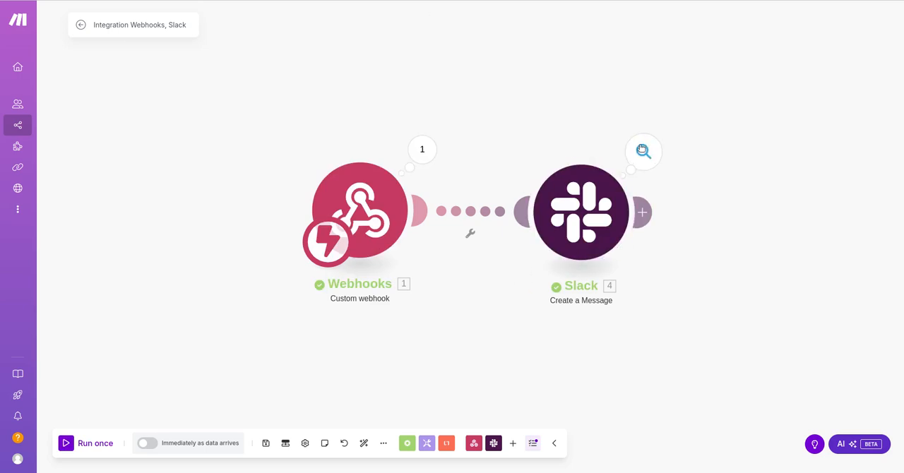
left_click(643, 154)
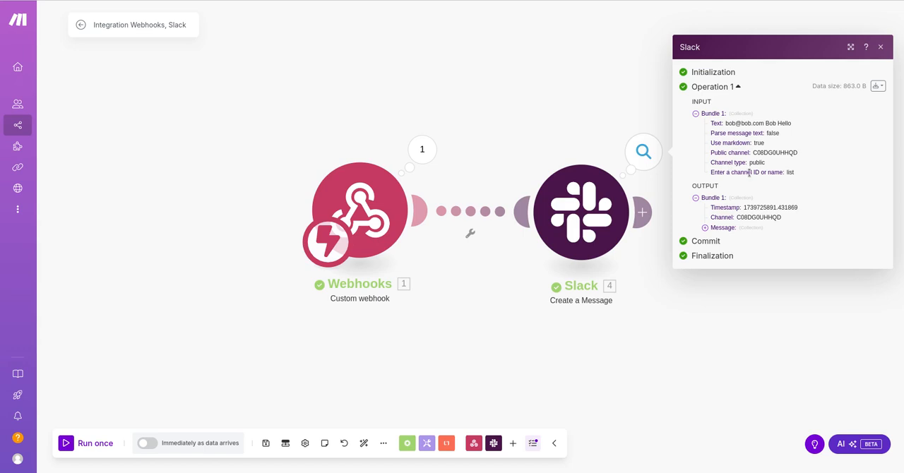
Expand the Message collection in the Slack module's output, and check the posted message in Slack's marketing-2025 channel.
left_click(704, 229)
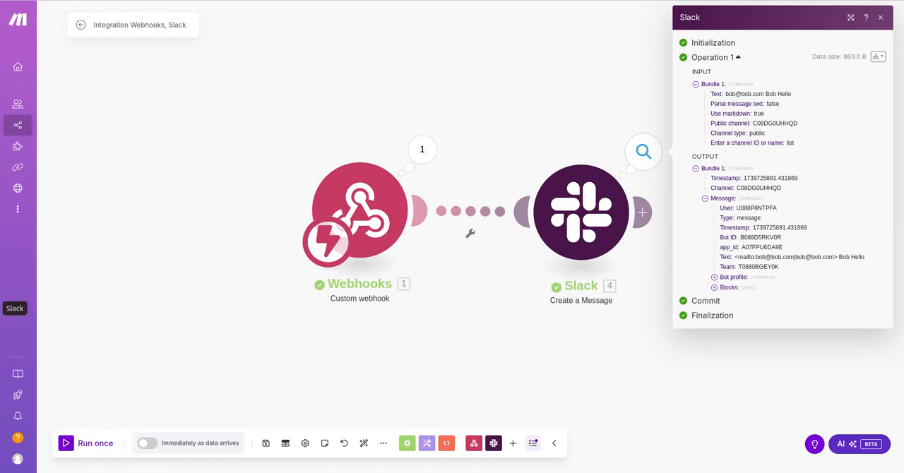
left_click(0, 308)
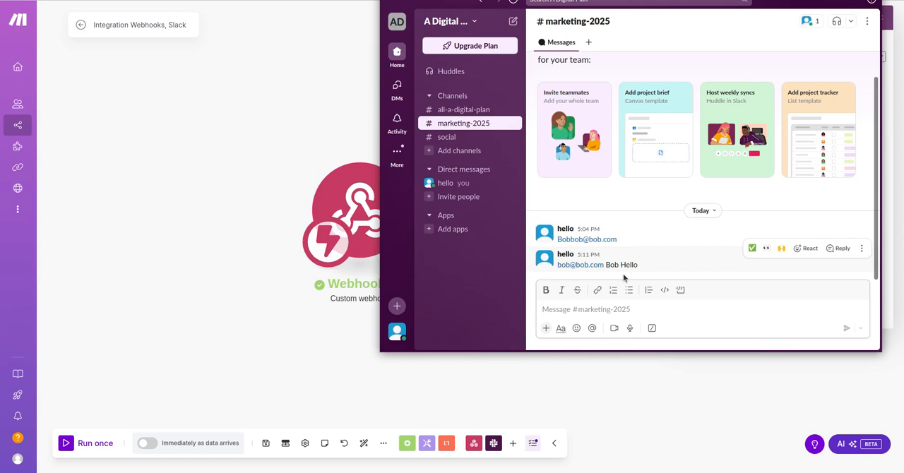
left_click(211, 109)
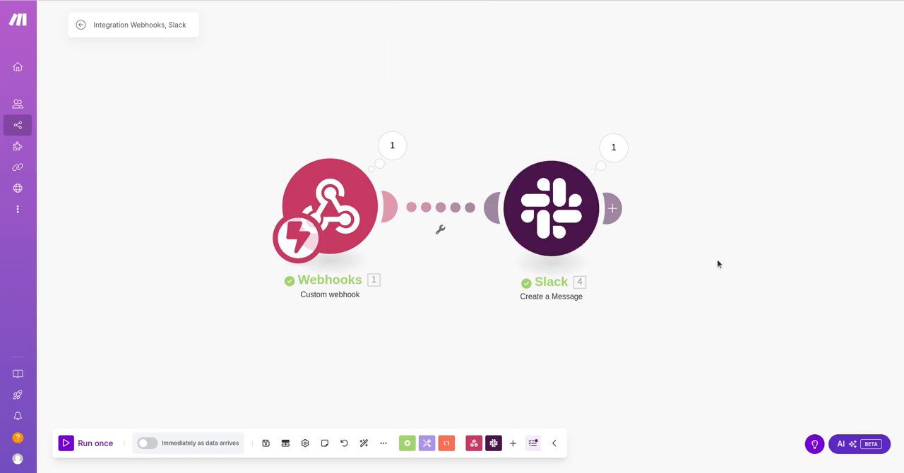
Add a Slack Join a Channel module after Create a Message and map that module's Channel output into the Channel ID.
left_click_drag(716, 260, 554, 247)
left_click(494, 442)
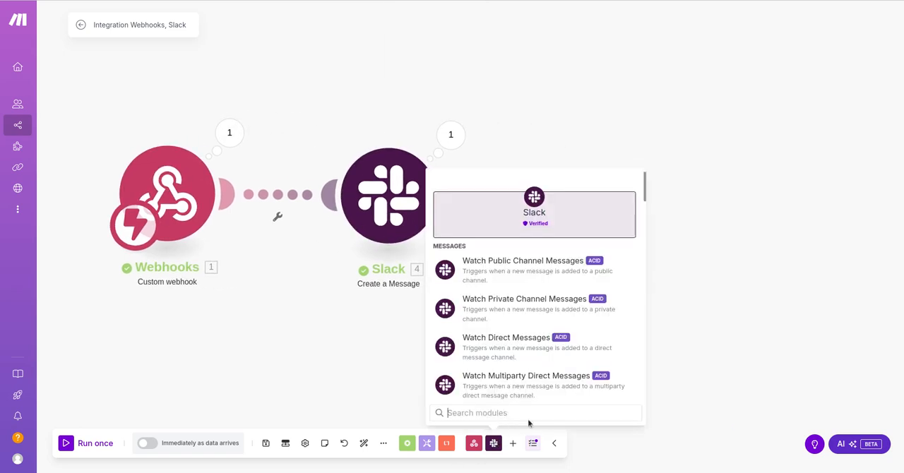
left_click_drag(643, 194, 644, 285)
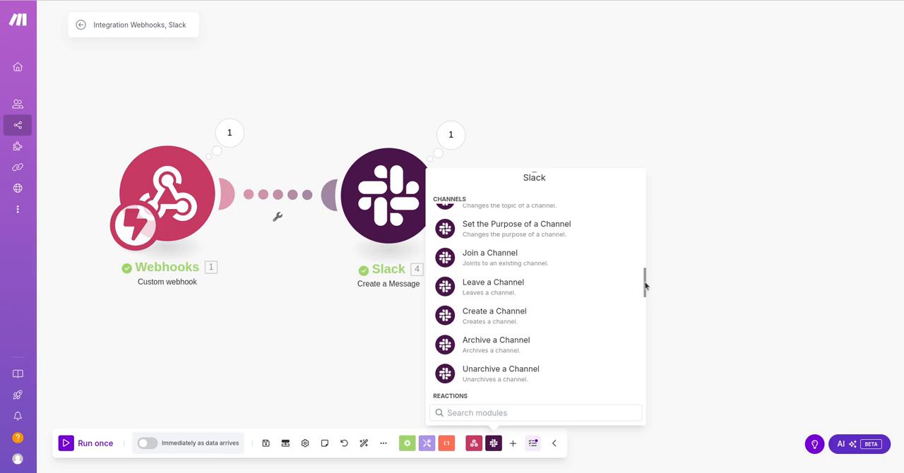
left_click(494, 255)
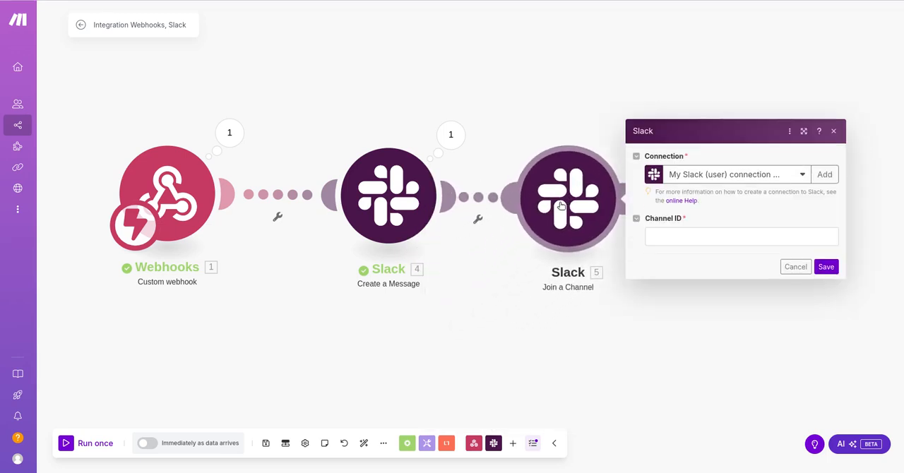
left_click(689, 237)
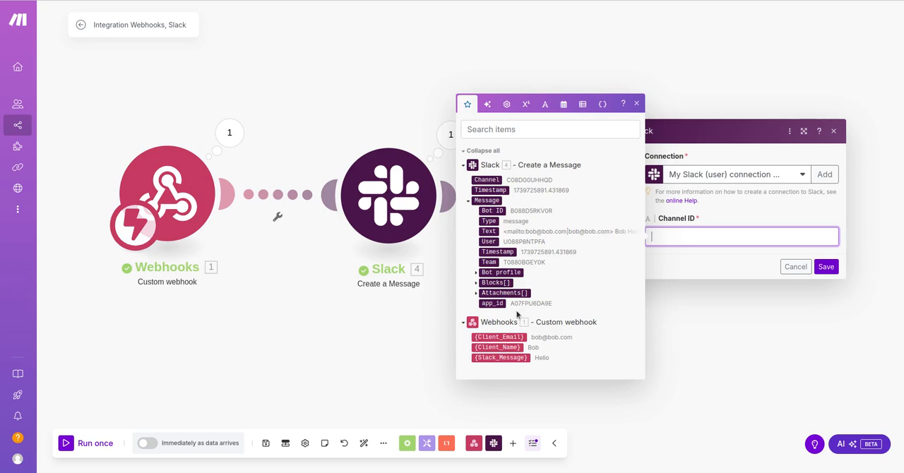
left_click(496, 181)
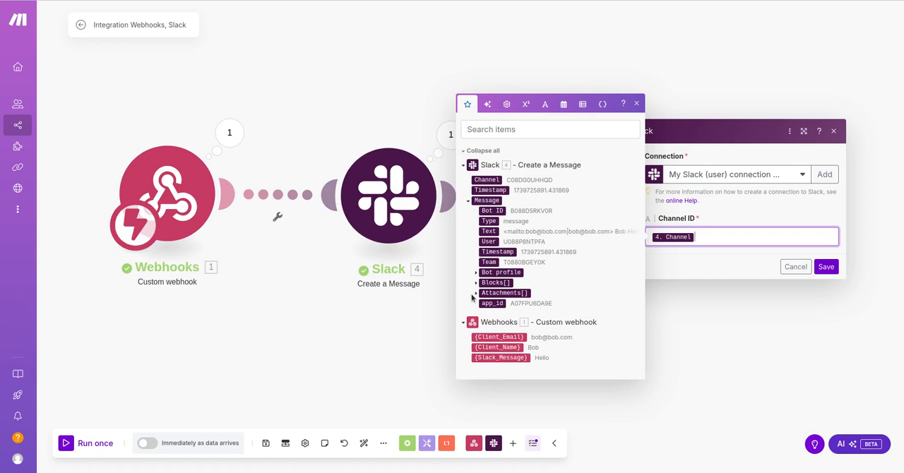
Examine the Attachments, Blocks and Bot profile values that Create a Message offers for mapping.
left_click(475, 294)
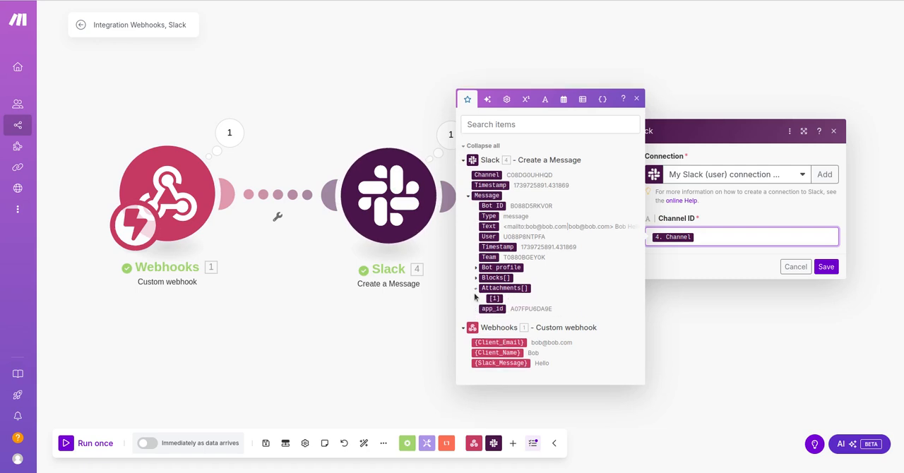
left_click(475, 278)
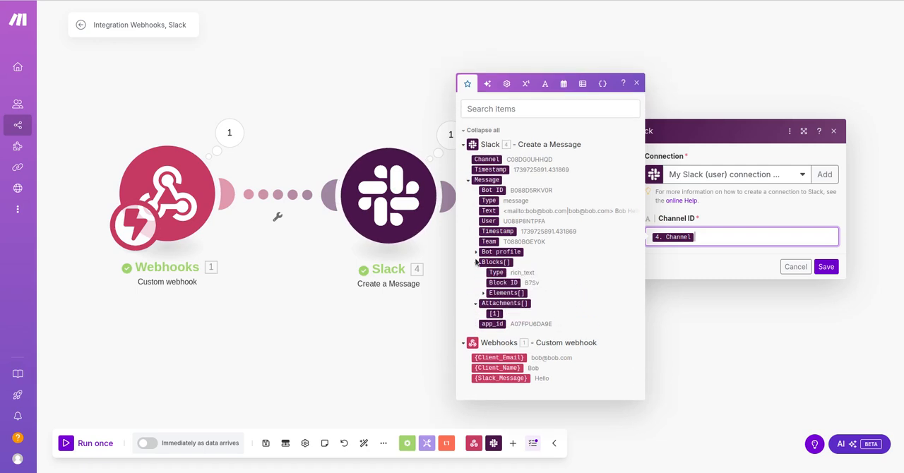
left_click(477, 254)
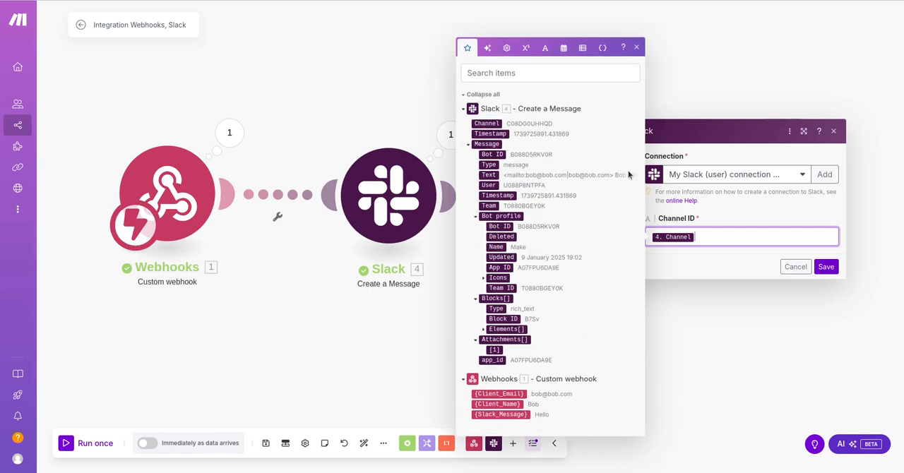
left_click(637, 47)
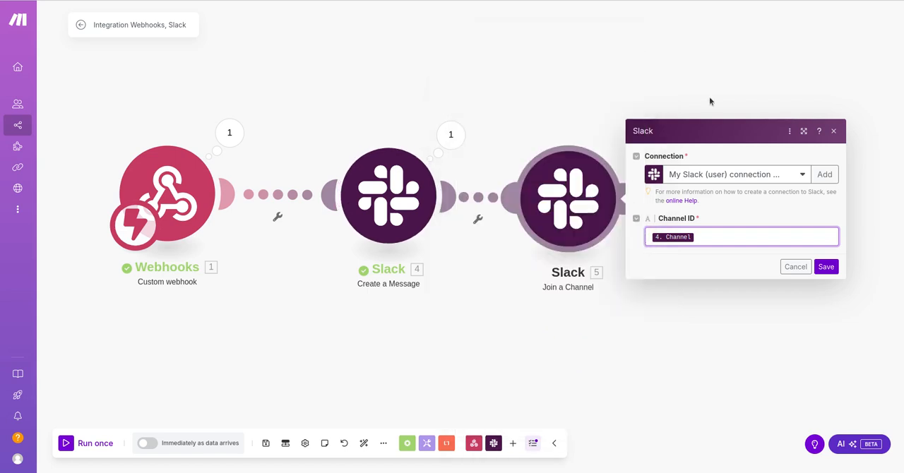
Close the Join a Channel settings and delete that module from the scenario.
left_click(834, 132)
right_click(575, 212)
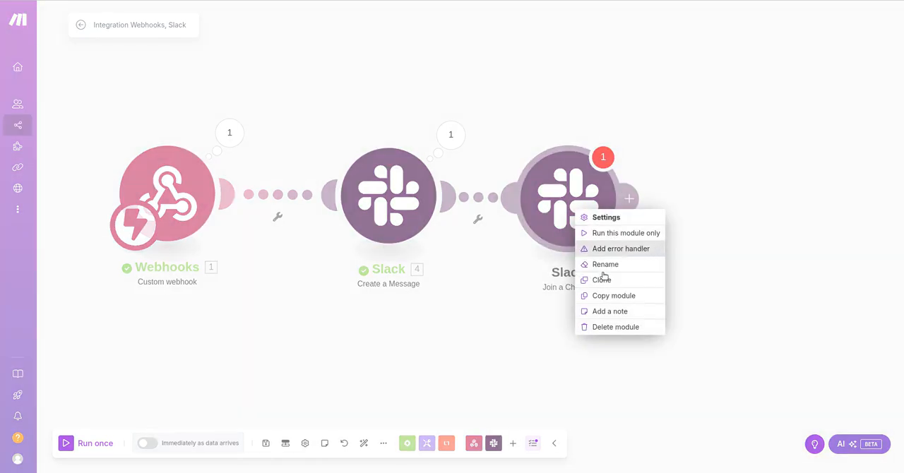
left_click(609, 326)
Browse the available Slack modules, from messages and channels through reminders, events and profile to the API call.
left_click(493, 443)
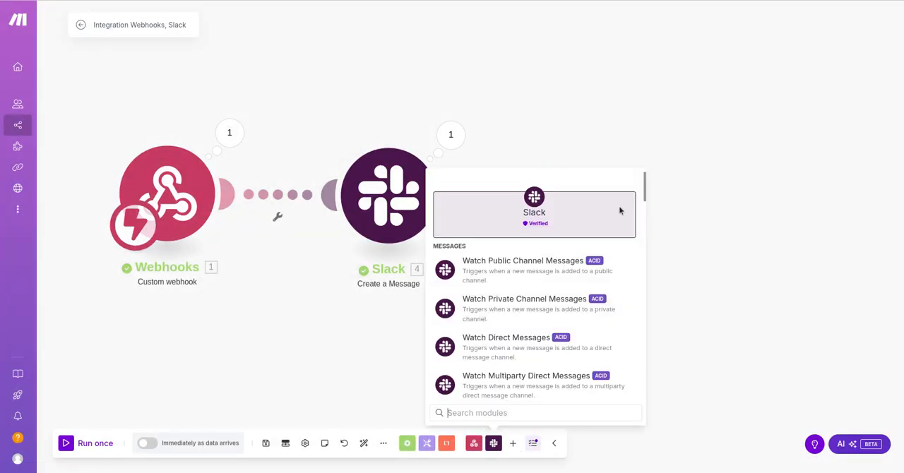
left_click(646, 198)
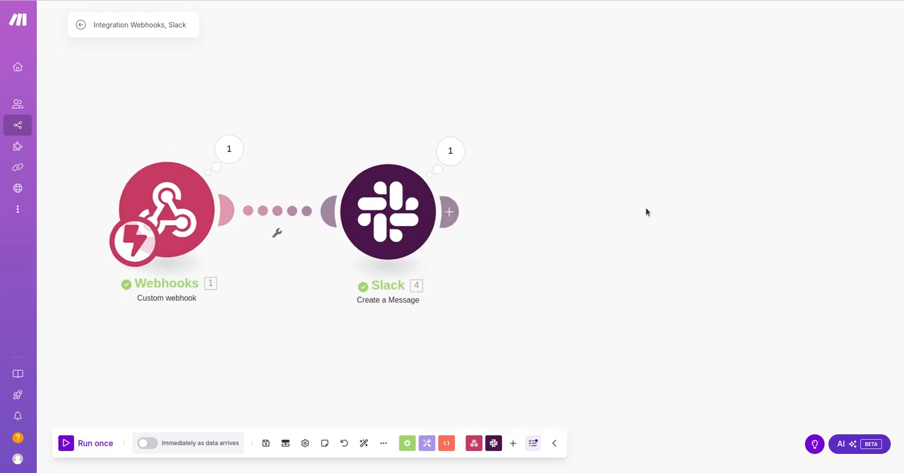
left_click(494, 444)
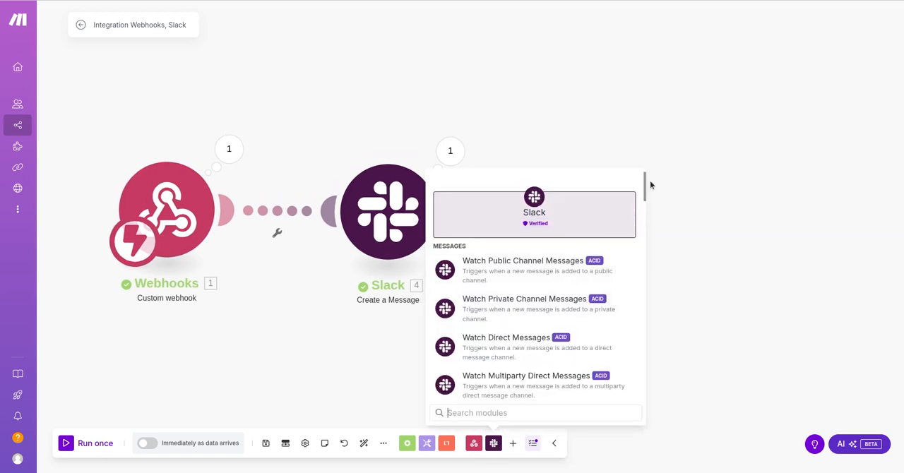
left_click_drag(643, 187, 642, 285)
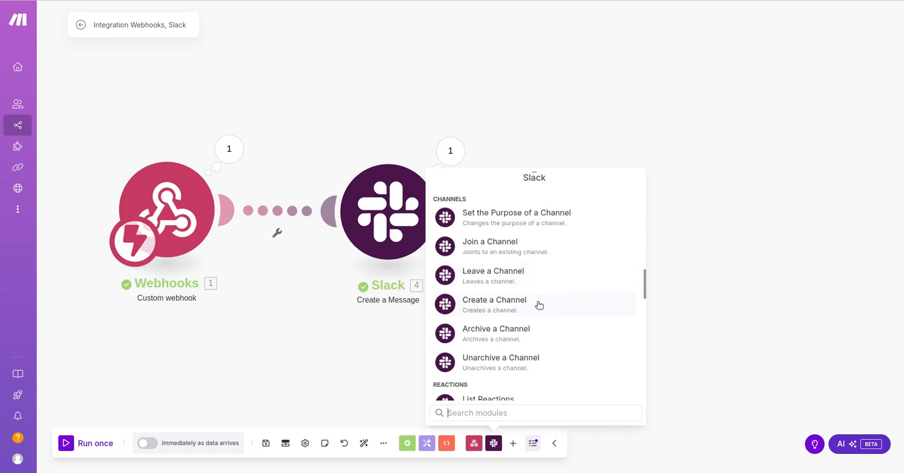
left_click_drag(645, 289, 641, 390)
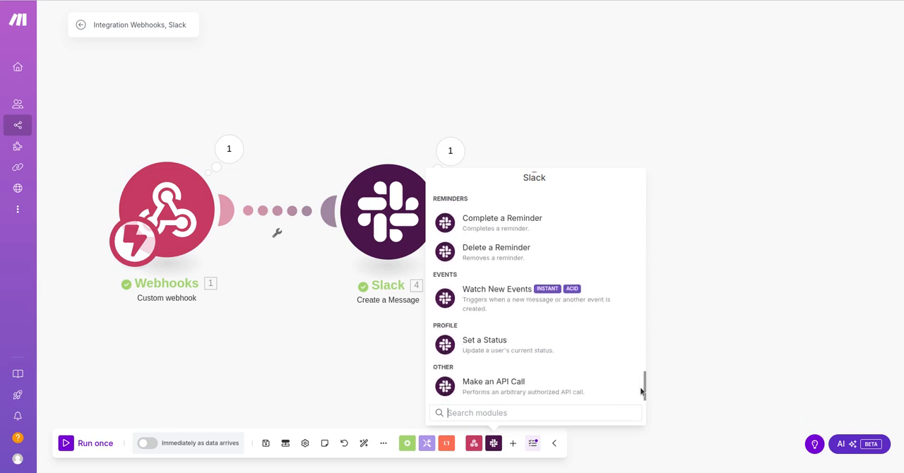
left_click(746, 264)
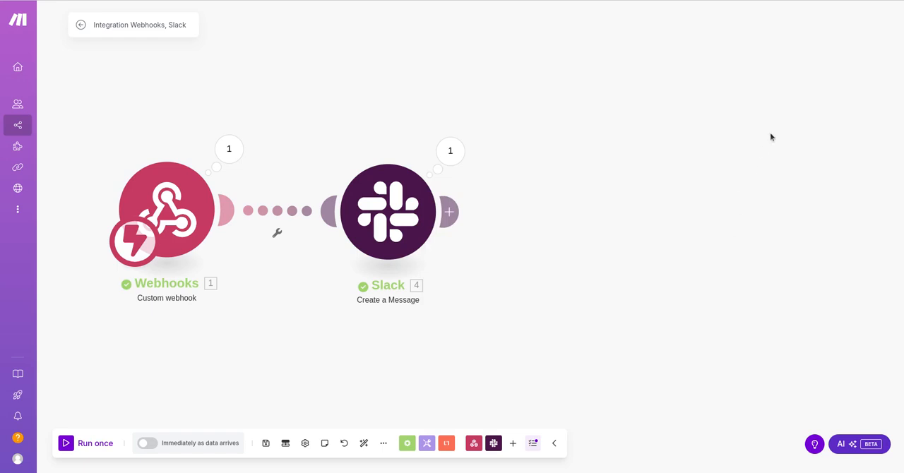